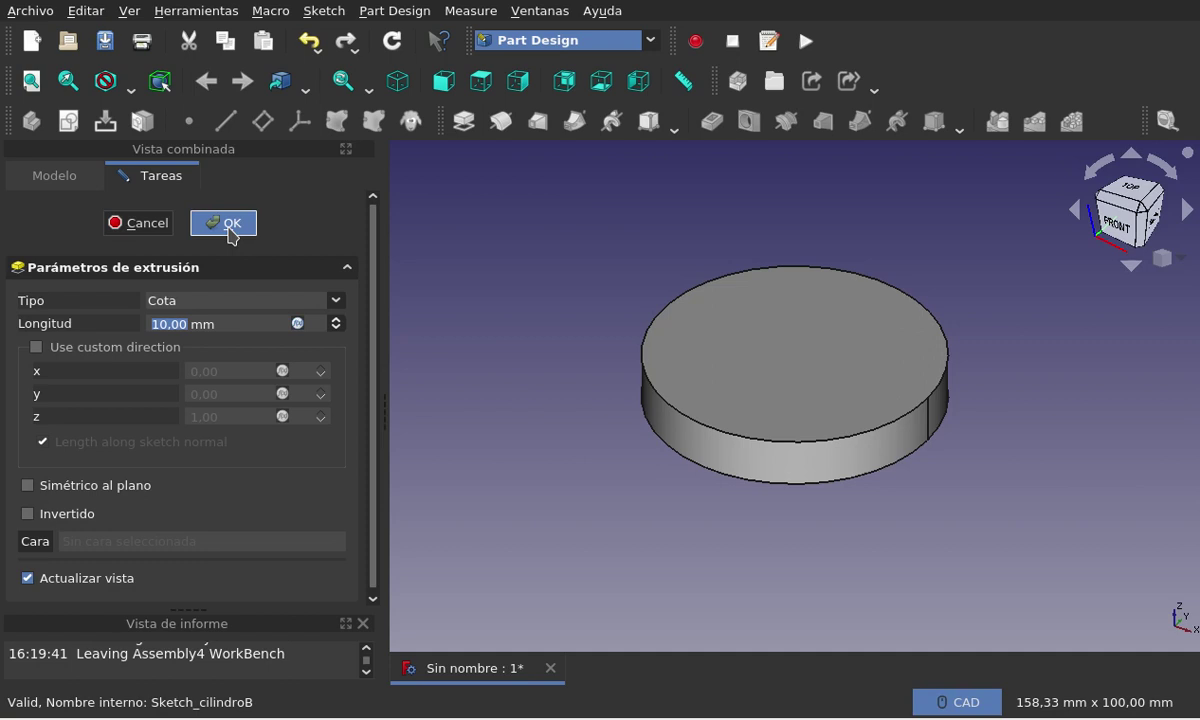
Accept the 10 mm pad so the cylinder body becomes a solid disc
left_click(229, 229)
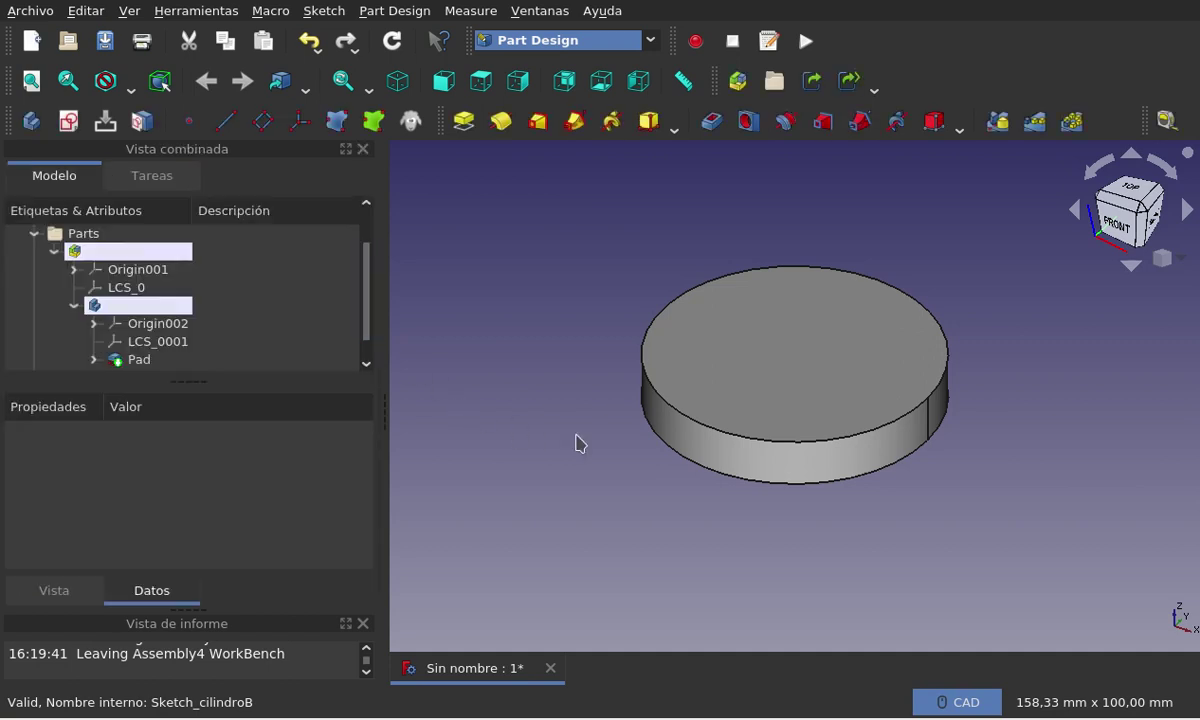
scroll(466, 355, "down", 2)
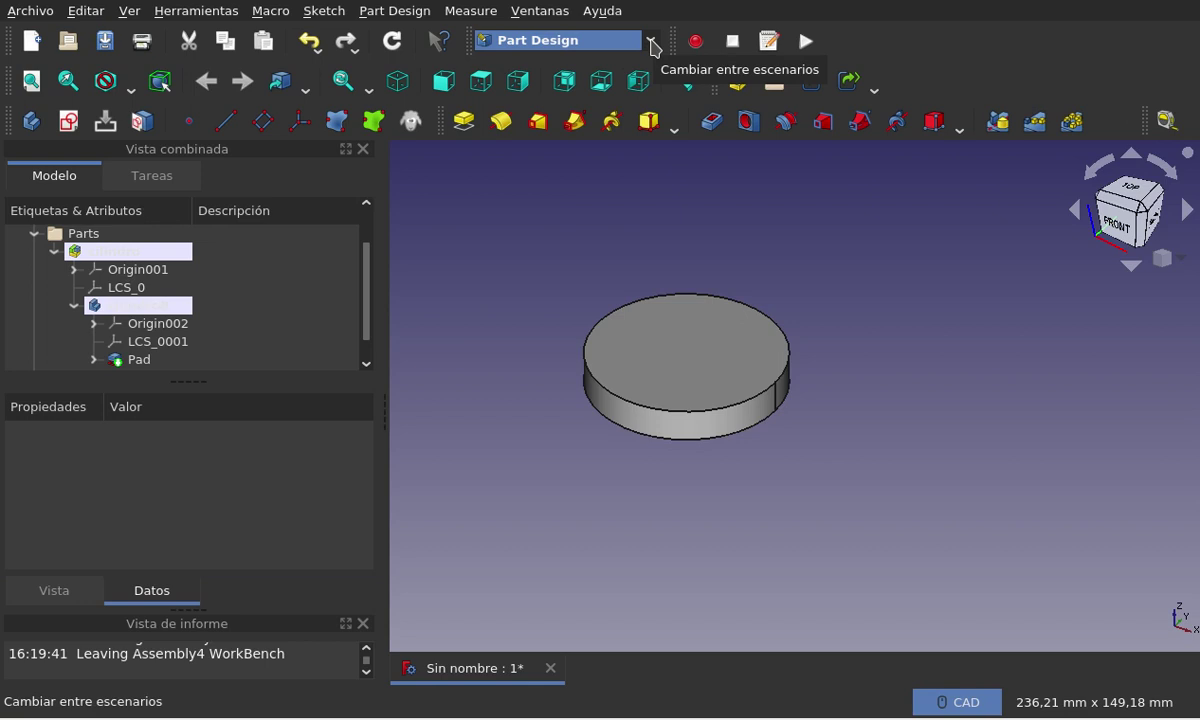
Switch to the Assembly 4 workbench, deactivating the cilindroB body and the cilindro part
left_click(652, 42)
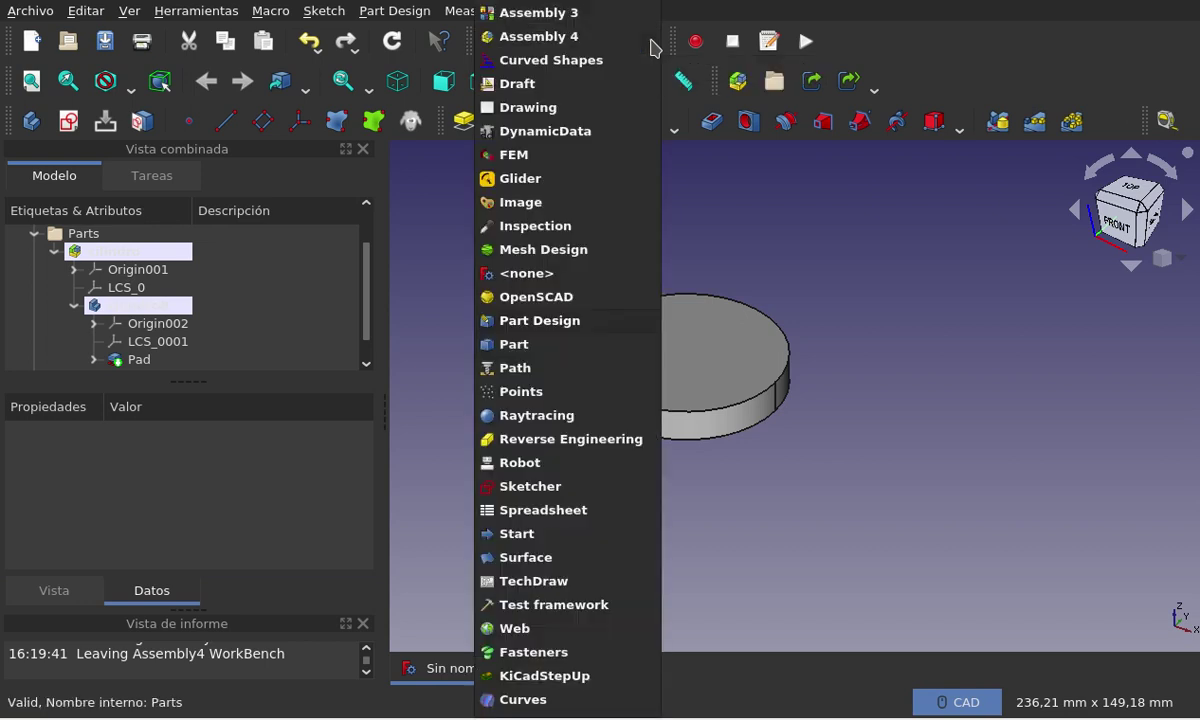
left_click(578, 40)
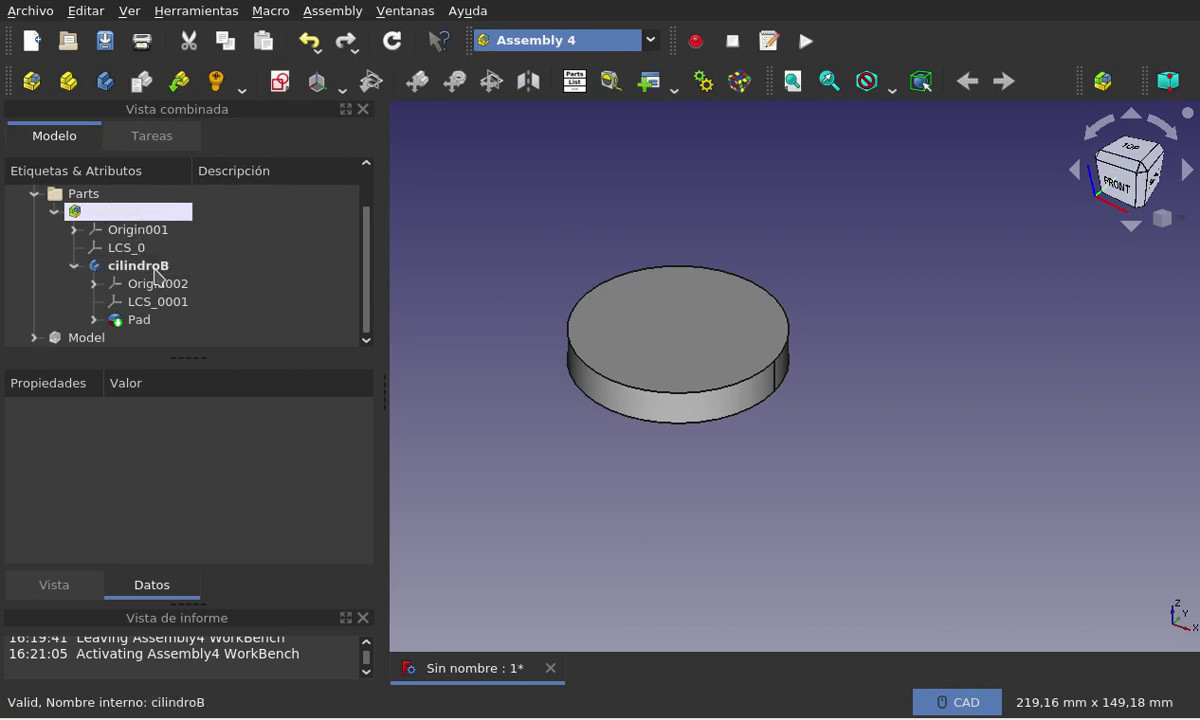
double_click(156, 277)
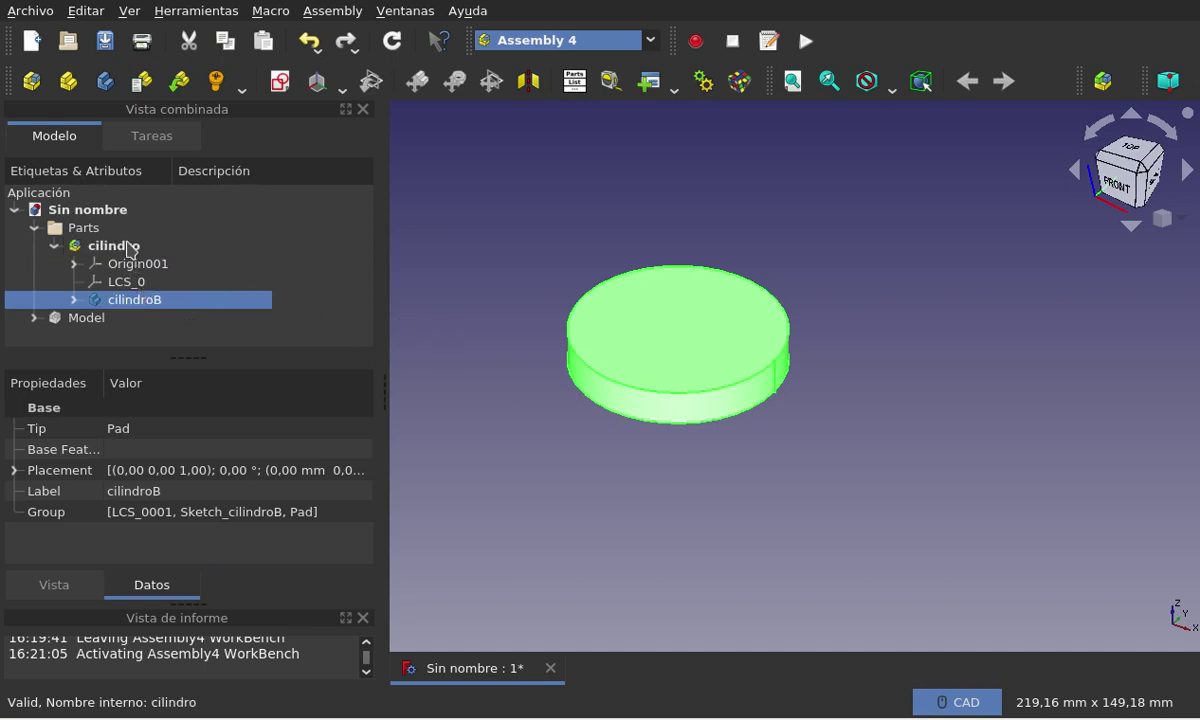
double_click(125, 247)
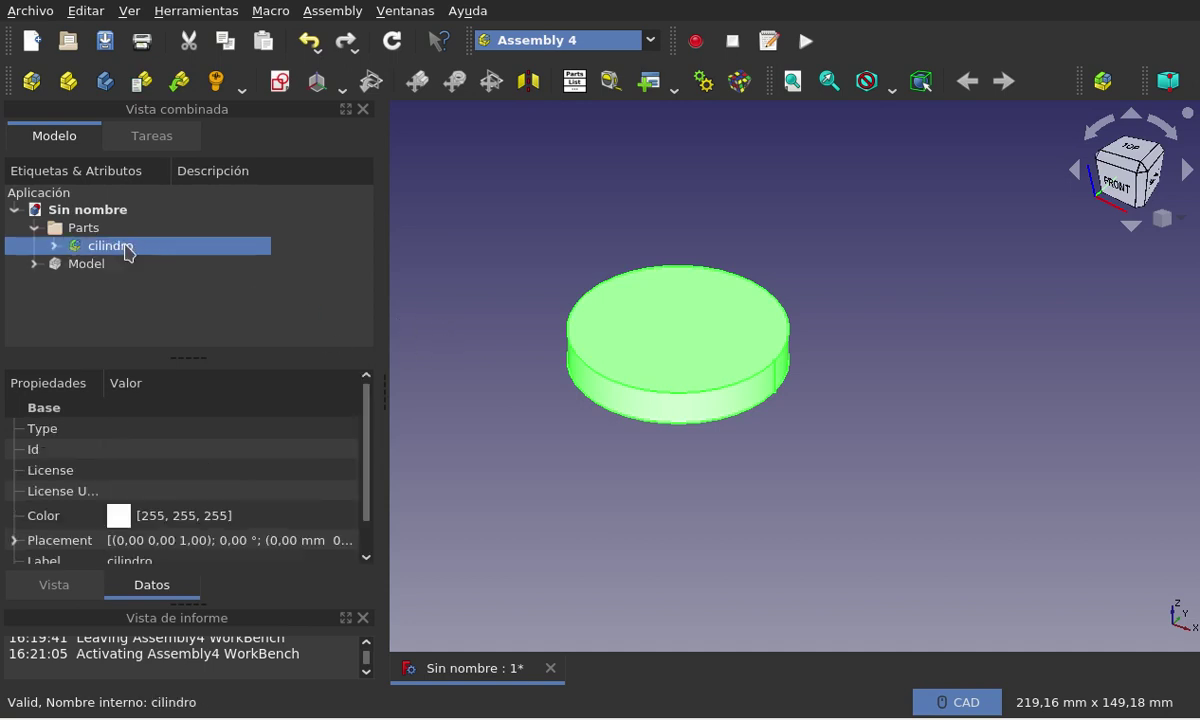
left_click(509, 222)
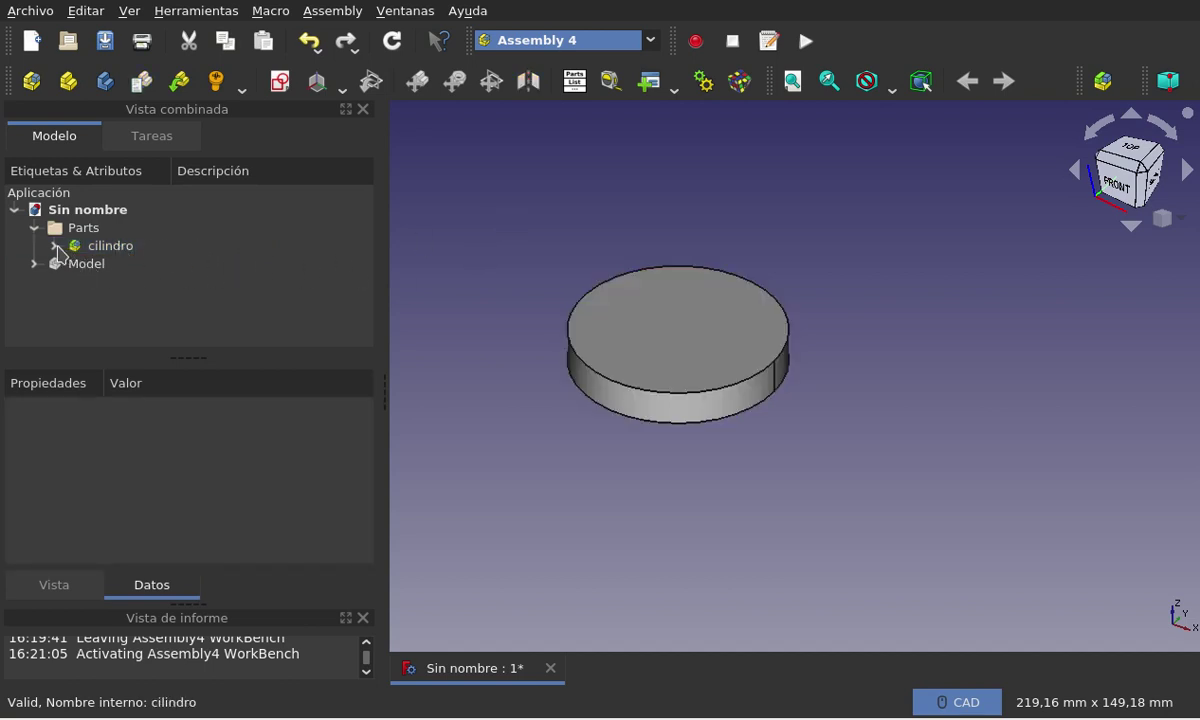
left_click(54, 246)
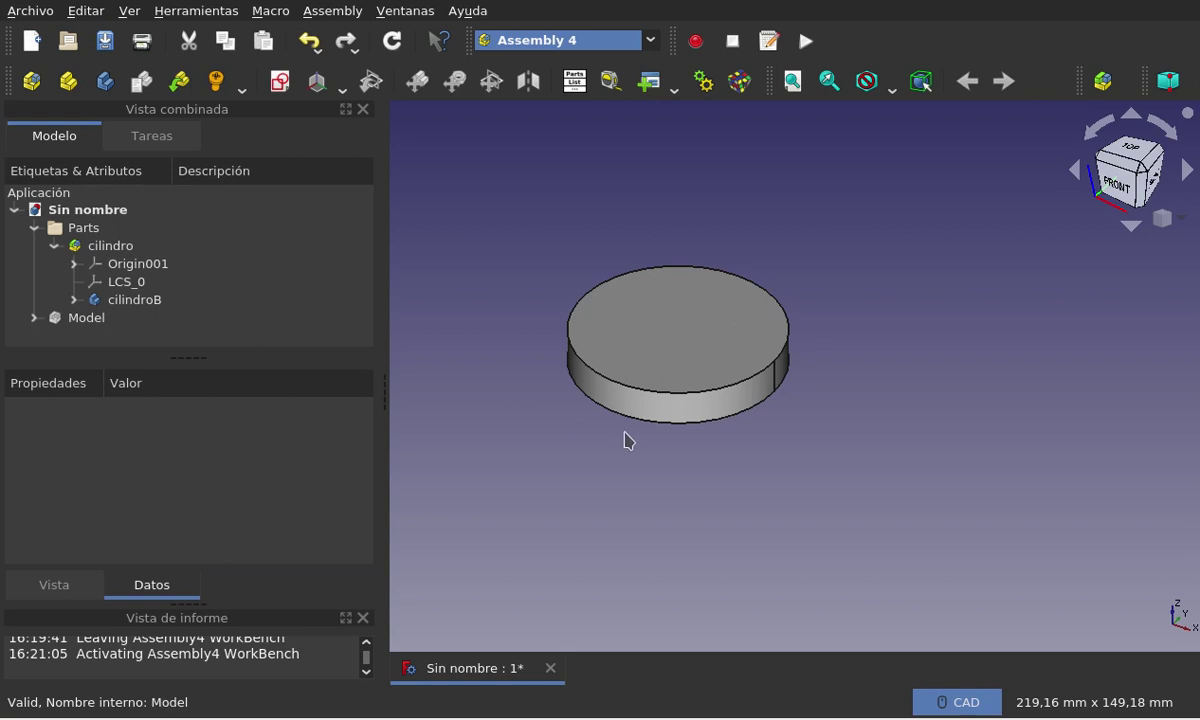
left_click(128, 280)
left_click(728, 443)
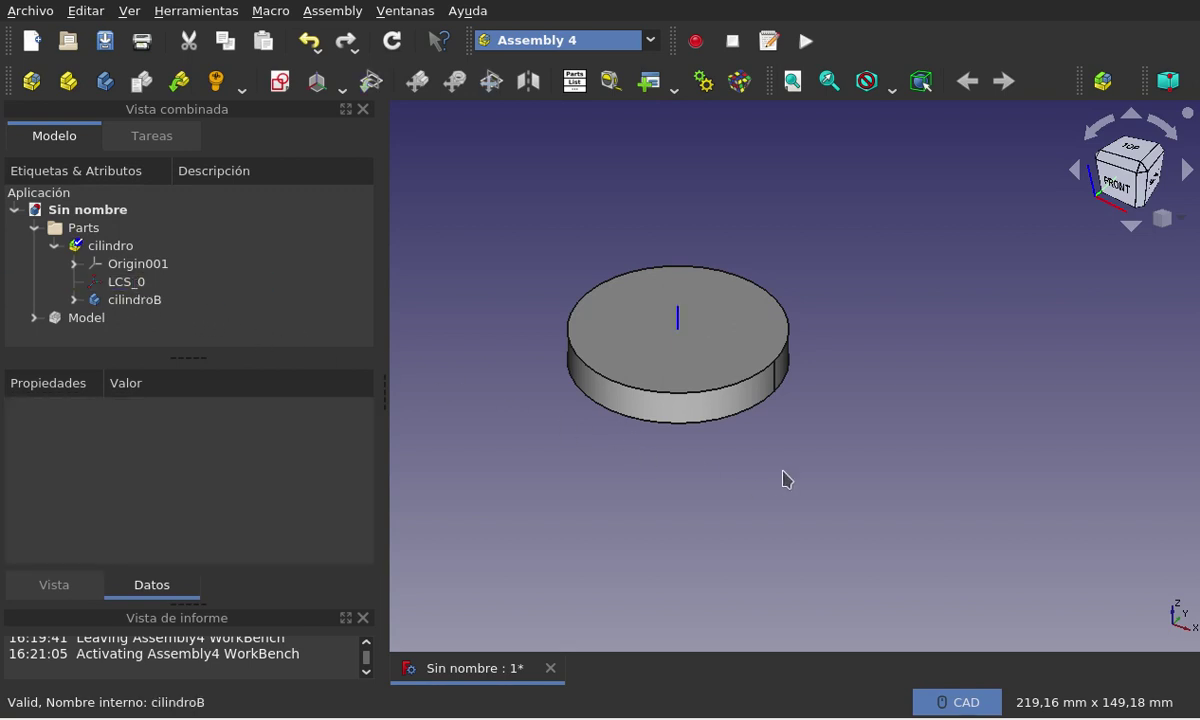
mouse_move(698, 507)
middle_mouse_down()
mouse_move(691, 461)
mouse_move(710, 407)
mouse_move(688, 514)
middle_mouse_up()
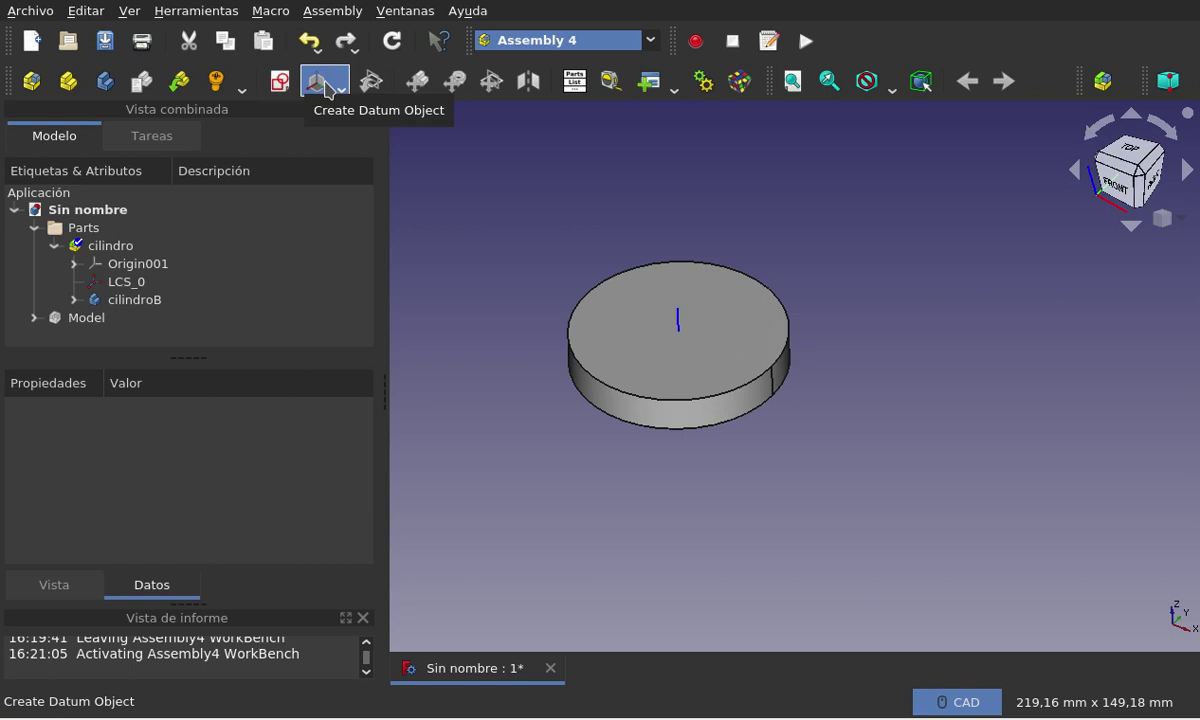
Create a new coordinate system LCS_cilindro_1 inside the cilindro part
left_click(128, 245)
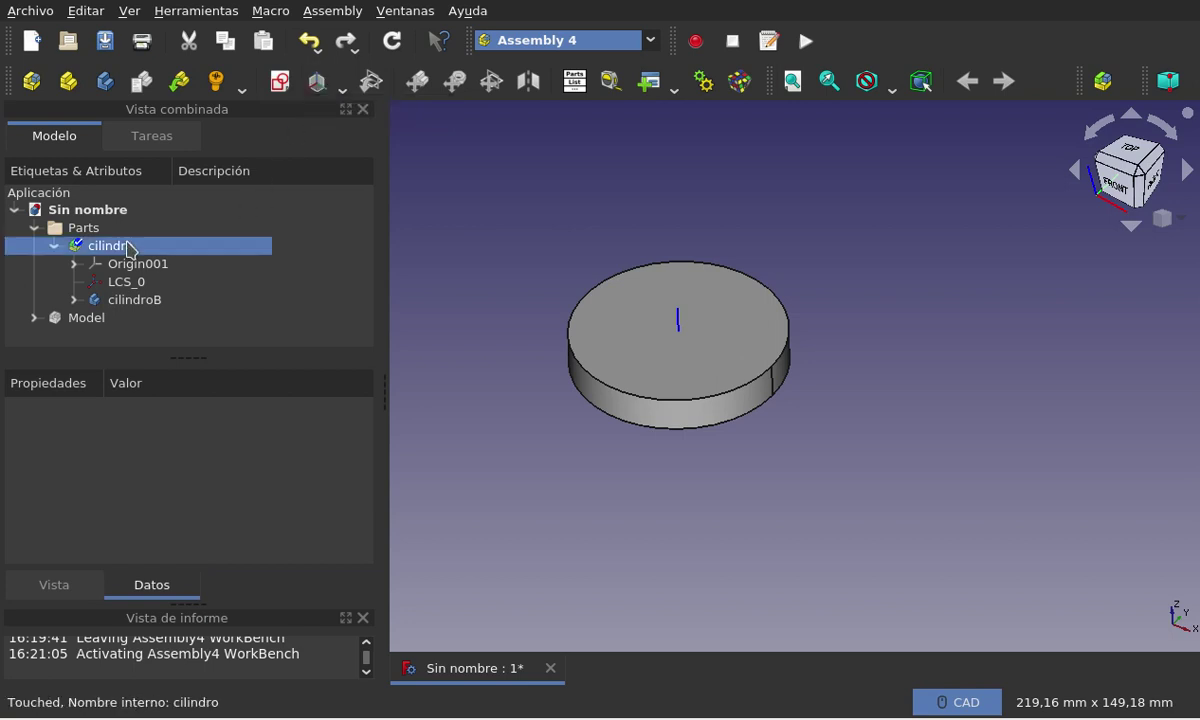
left_click(322, 95)
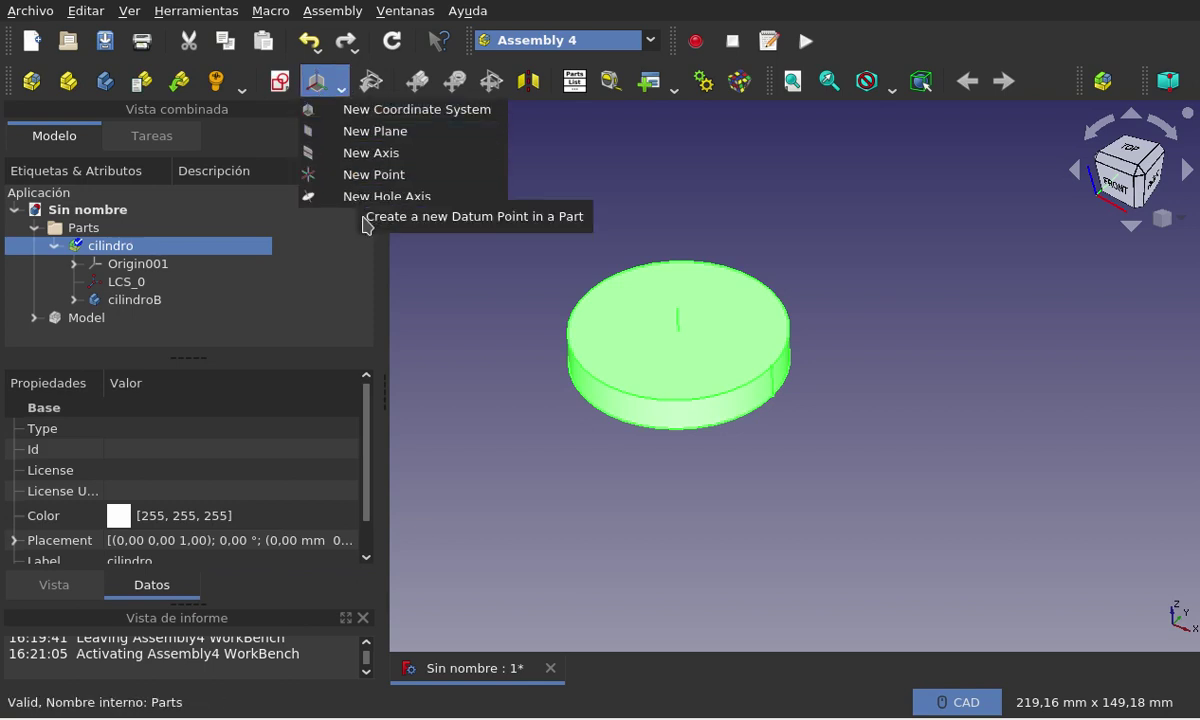
left_click(374, 112)
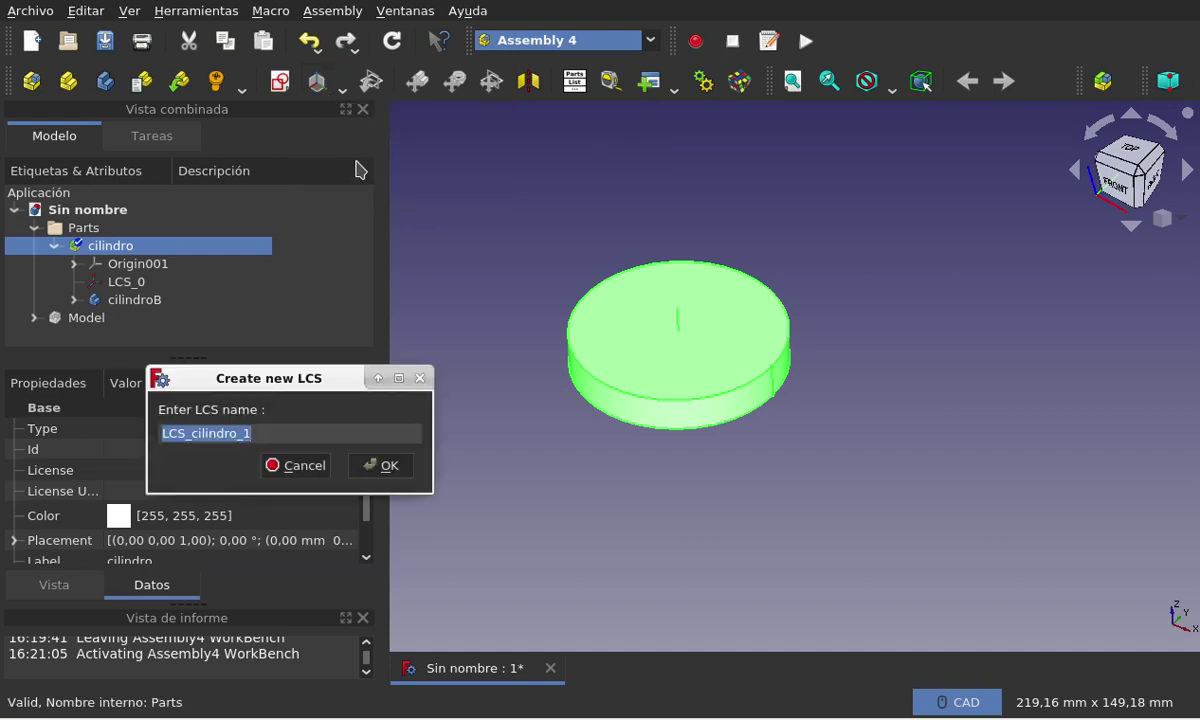
left_click(279, 432)
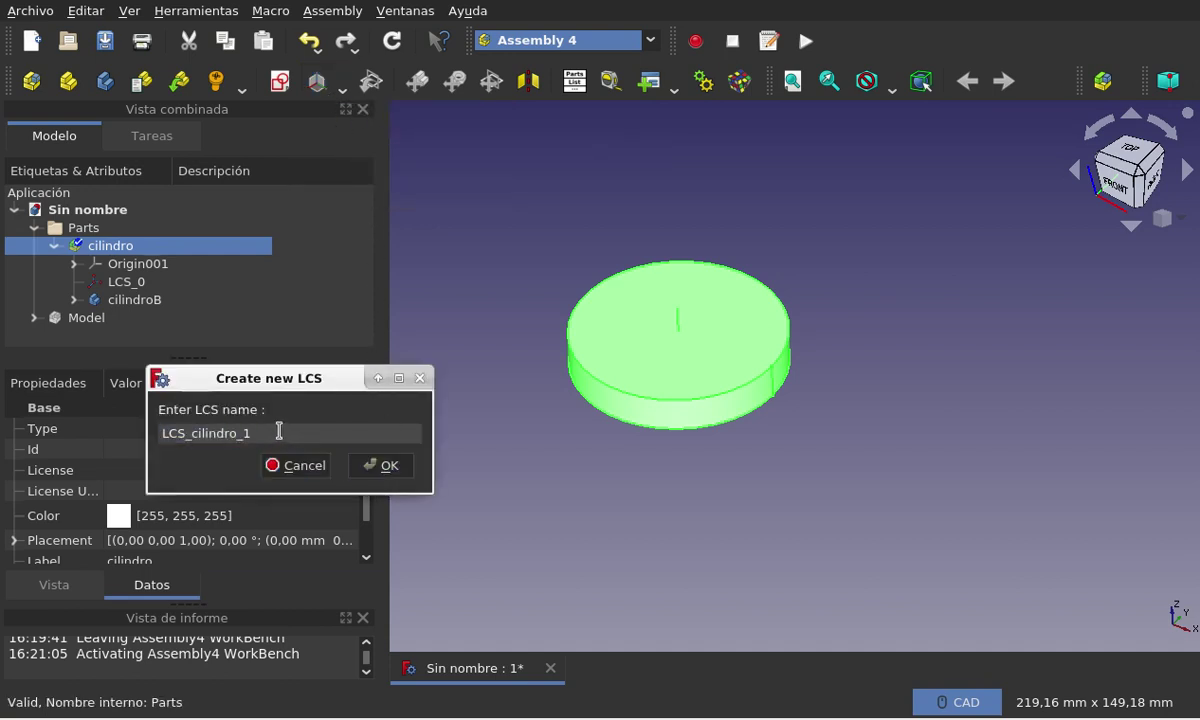
left_click(381, 466)
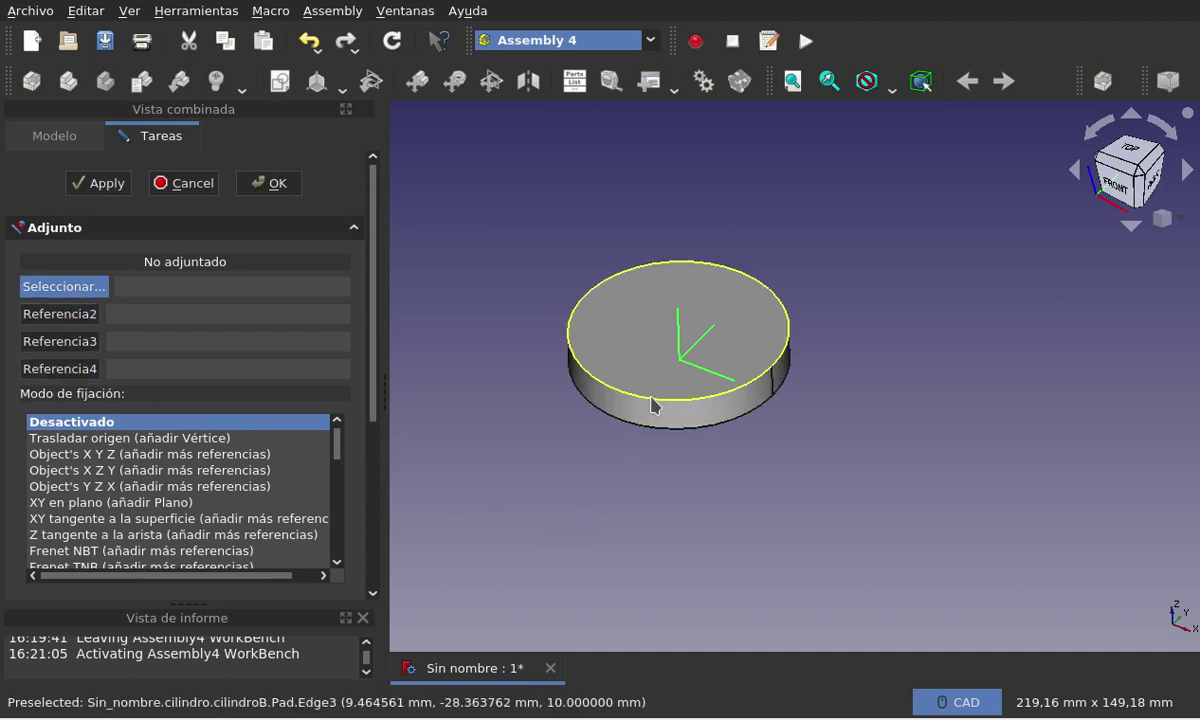
Attach LCS_cilindro_1 to the disc's top edge Pad:Edge3 using 'Z tangente a la arista' mode
left_click(651, 404)
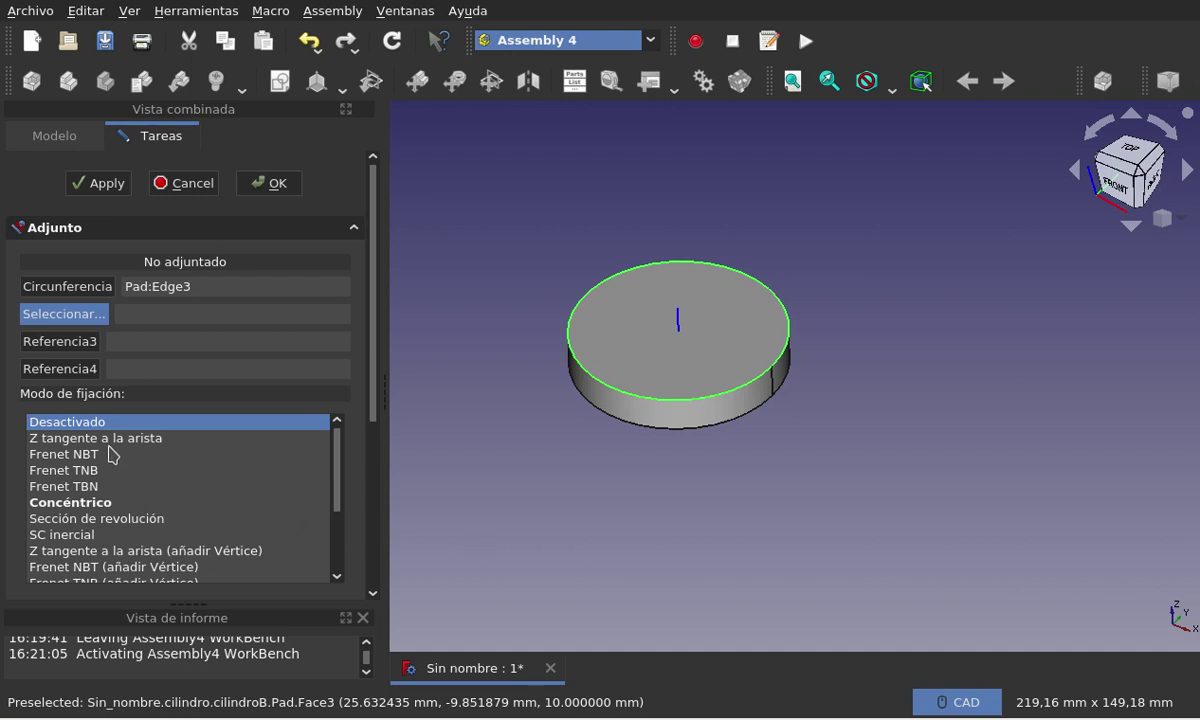
mouse_move(96, 438)
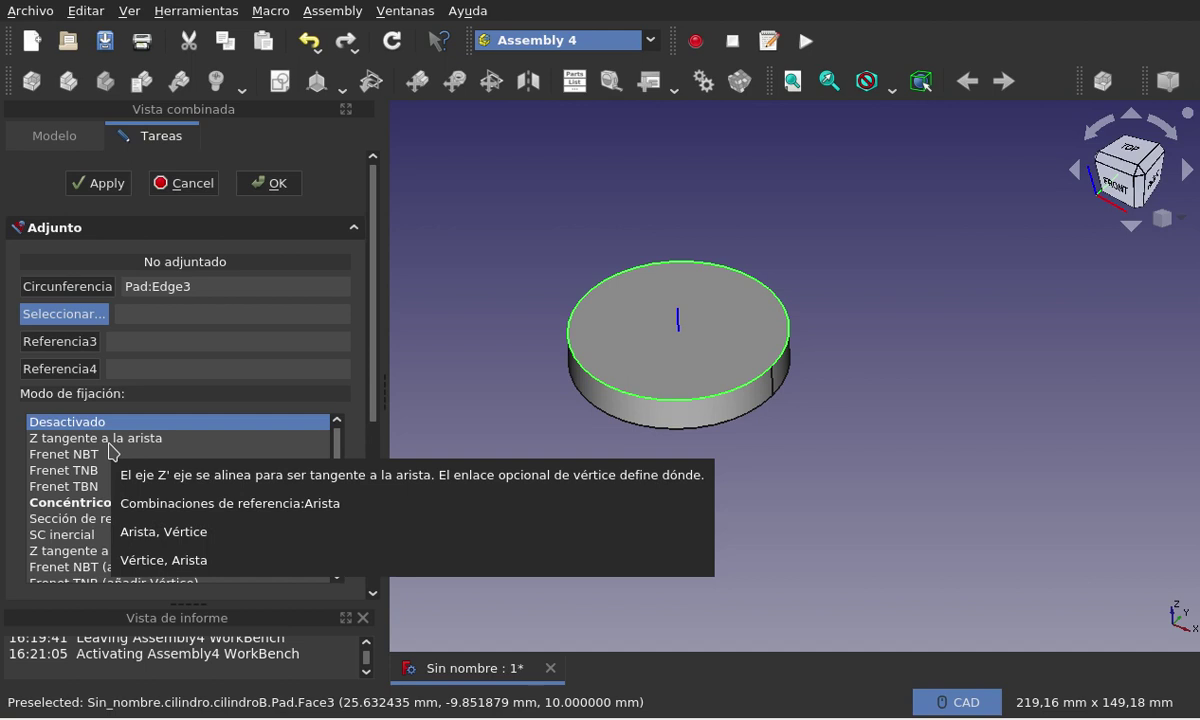
left_click(110, 442)
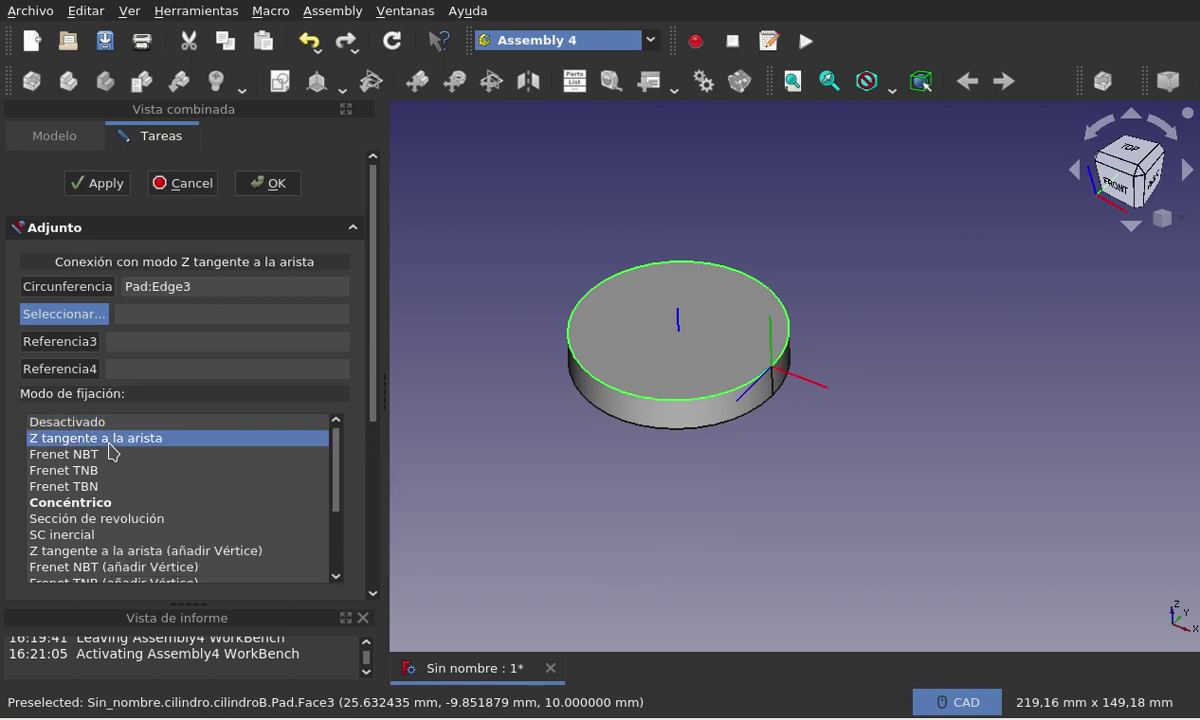